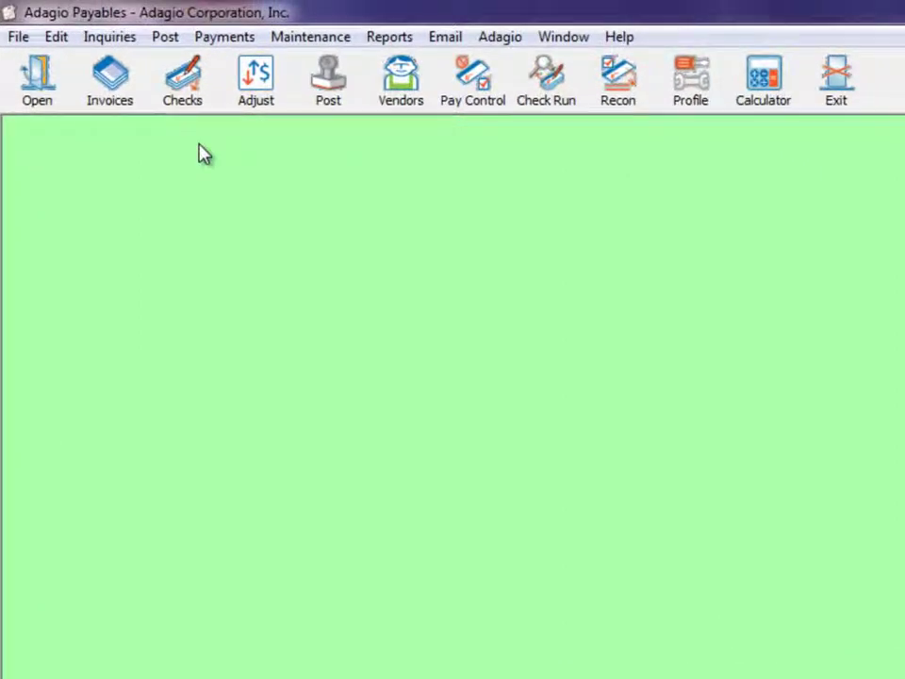
Open the Payments menu to list the payment functions
click(234, 37)
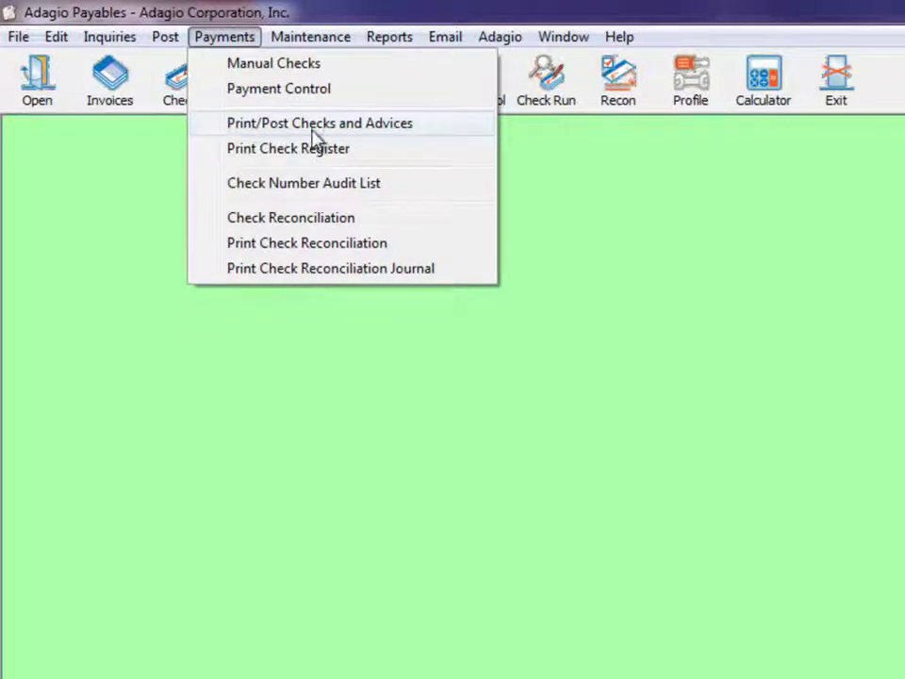
Open Print/Post Checks and Advices to set up the Feb 15 check run for Signet Bank
click(534, 108)
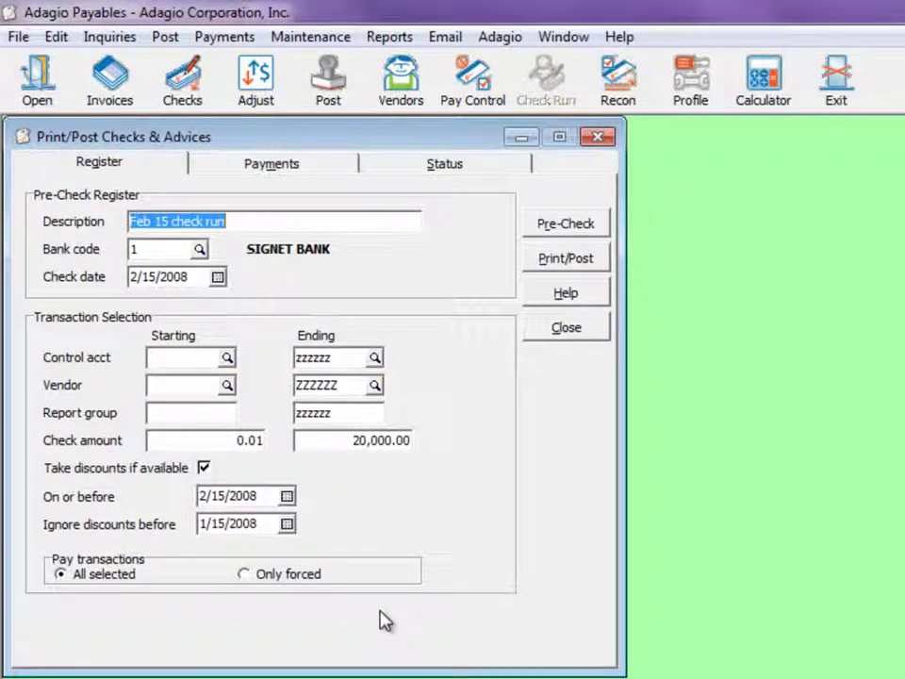
Preview the Feb 15 pre-check register on screen, scroll through it, then close it
click(559, 234)
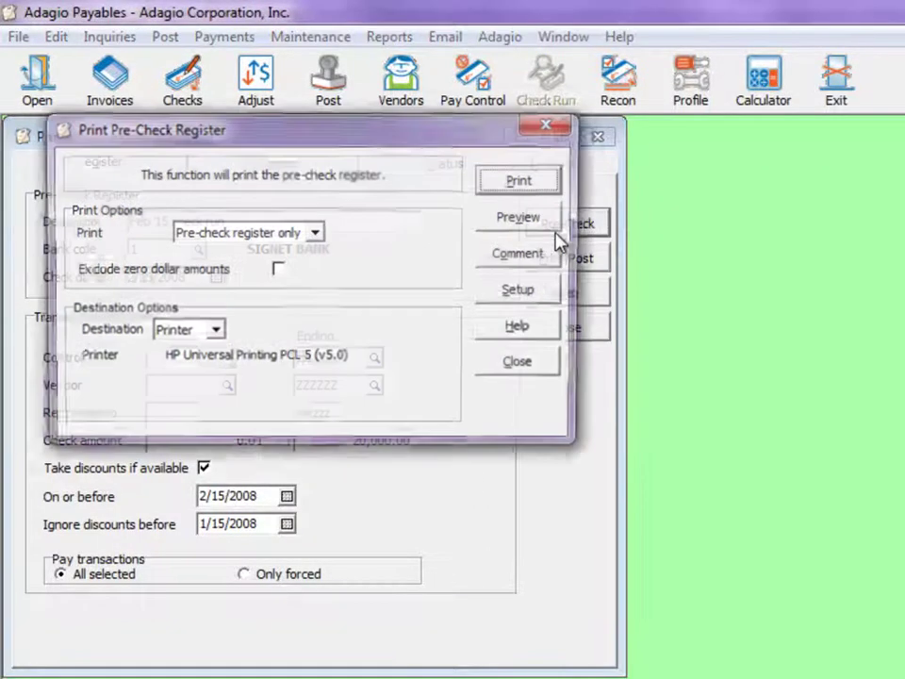
click(528, 227)
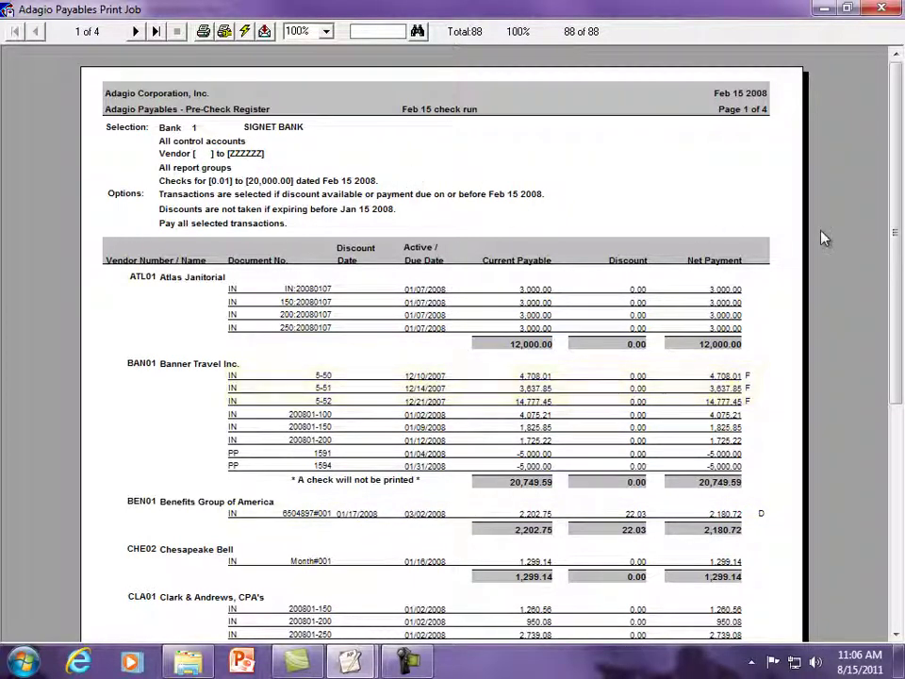
drag(901, 246, 901, 354)
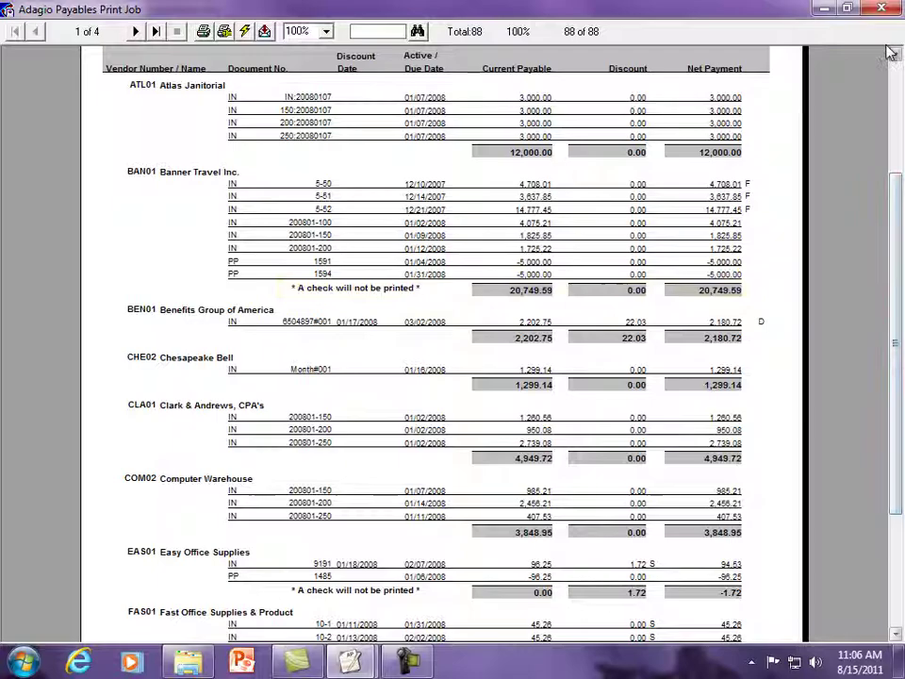
click(881, 11)
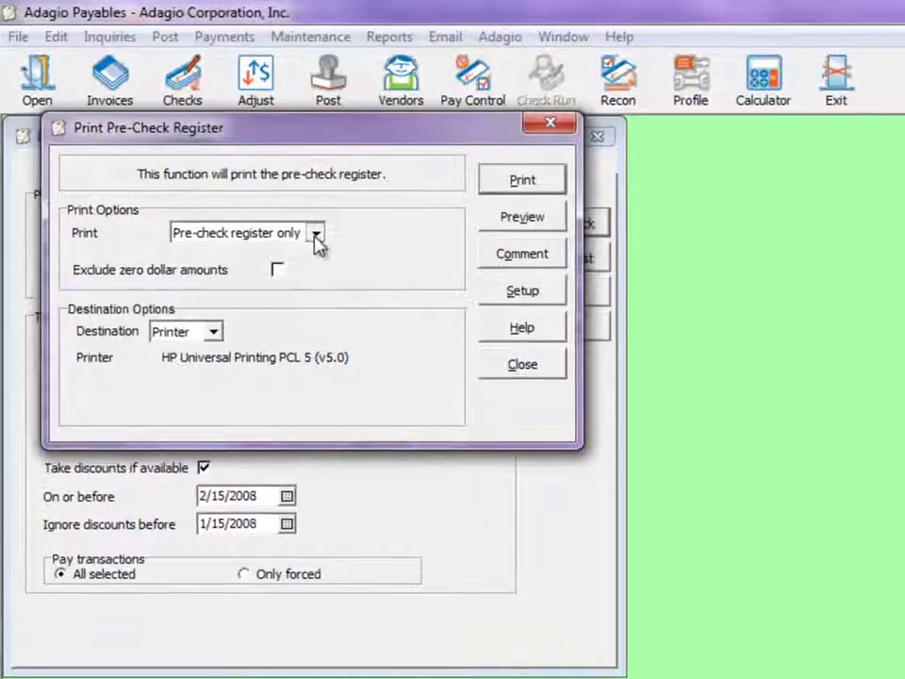
click(315, 233)
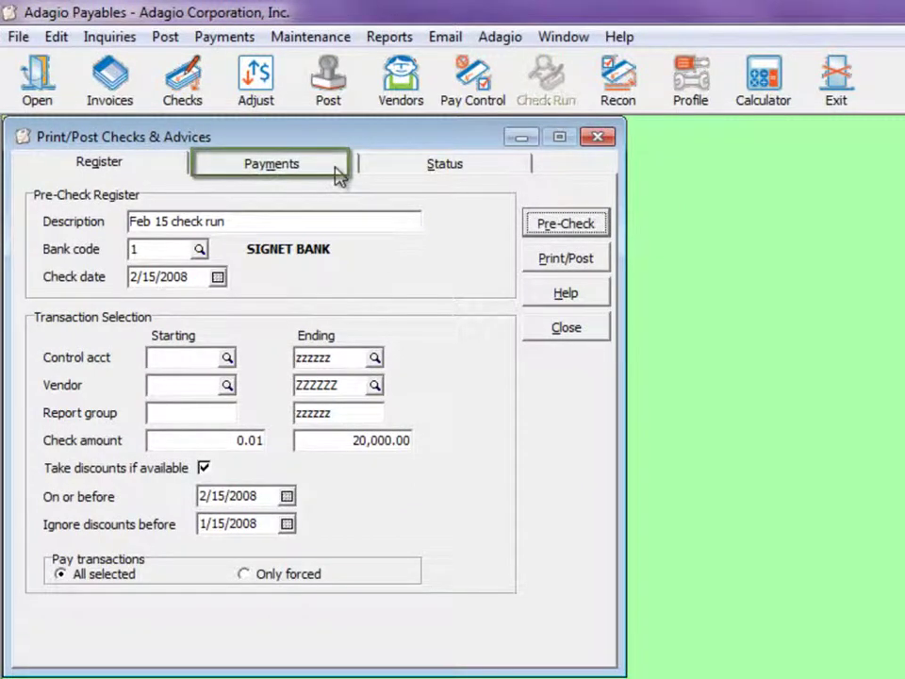
Zero the gross payment on Banner Travel invoice 5-52, bringing the total payable to 195,242.44
click(338, 175)
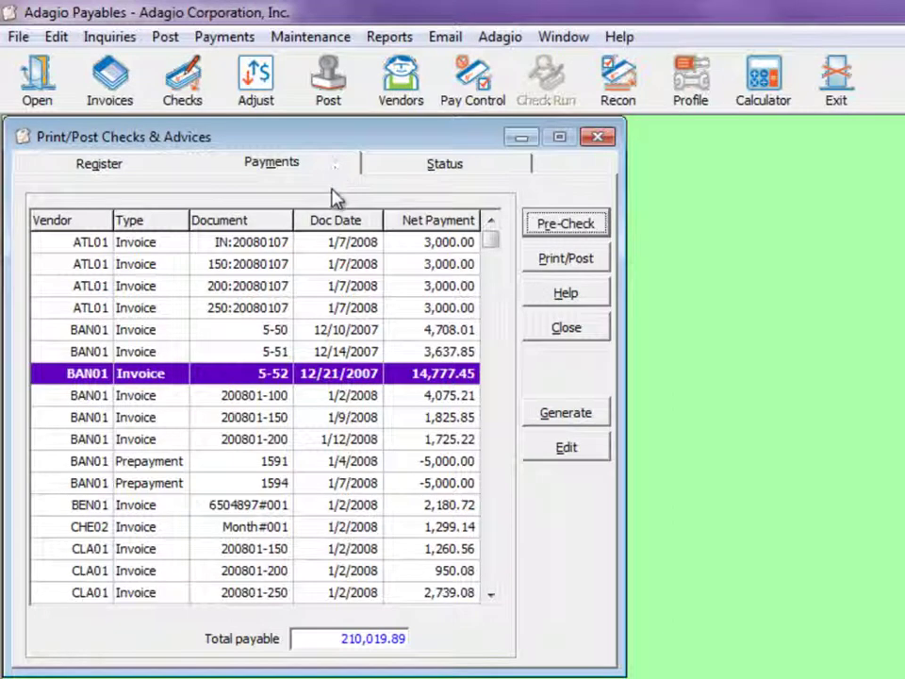
double_click(257, 377)
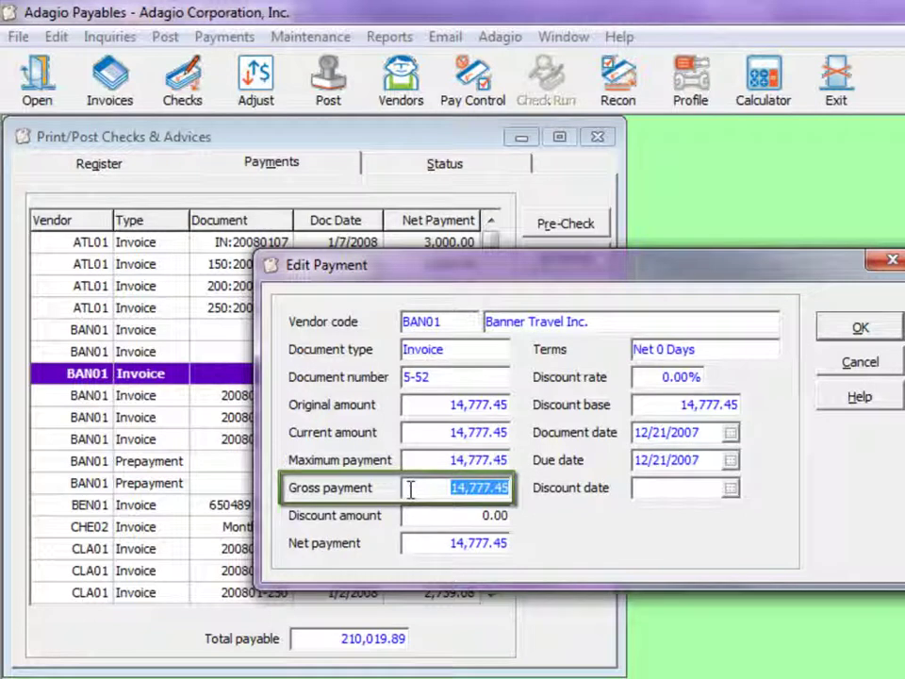
text(6)
key(Tab)
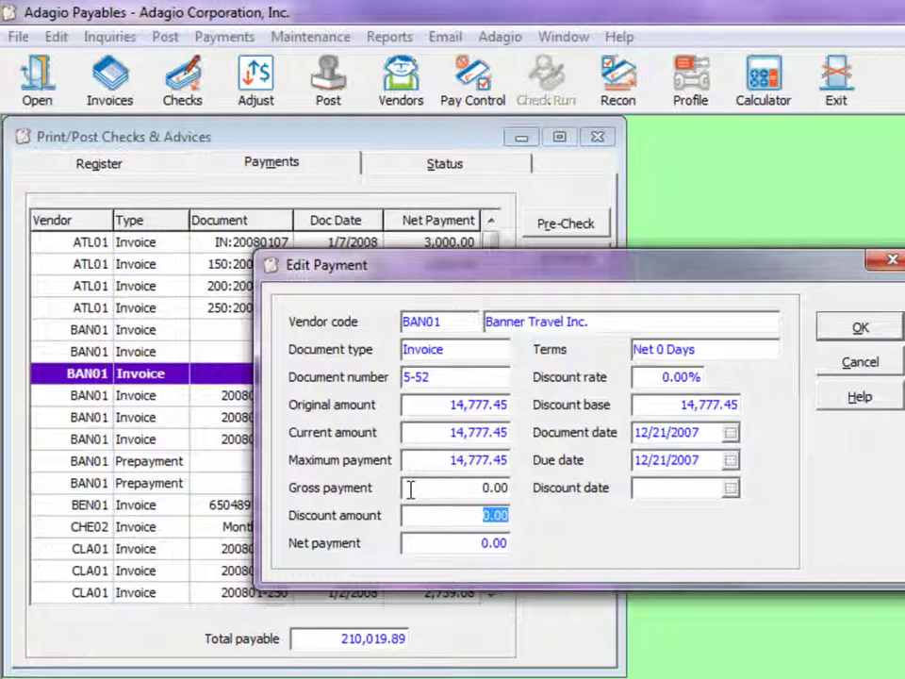
click(861, 328)
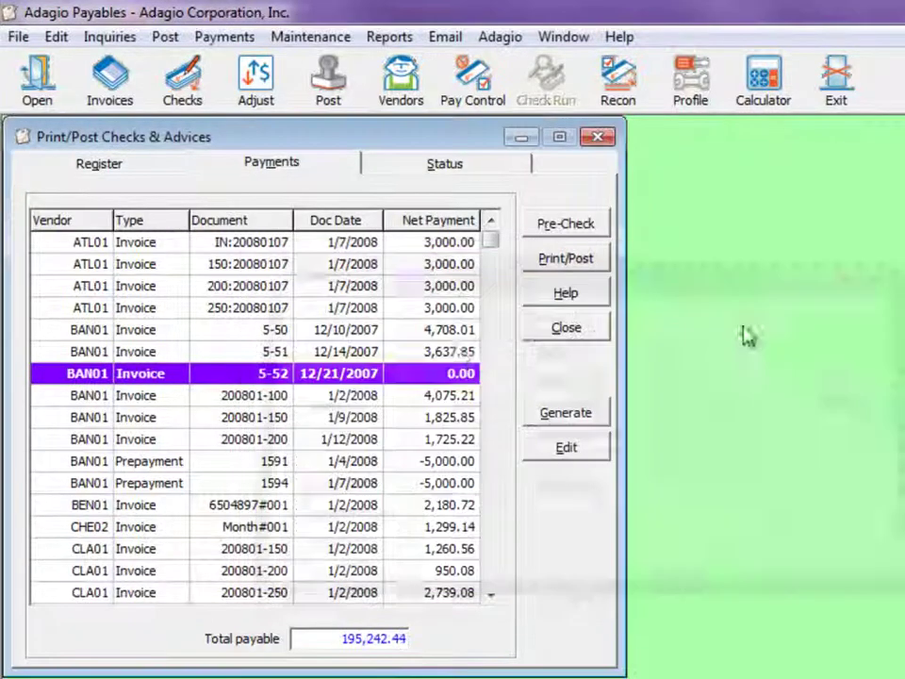
right_click(247, 349)
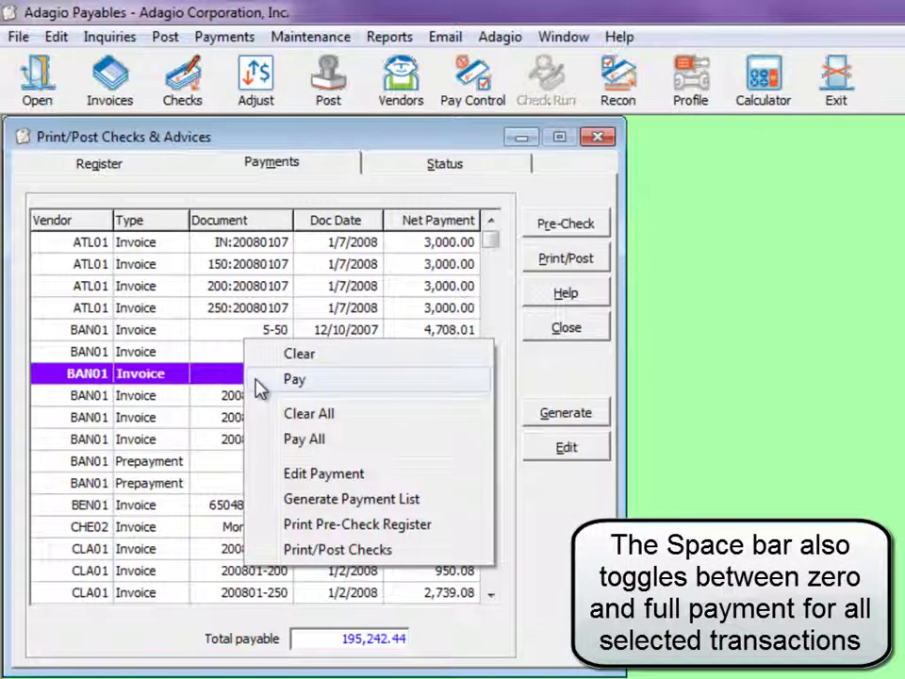
click(238, 441)
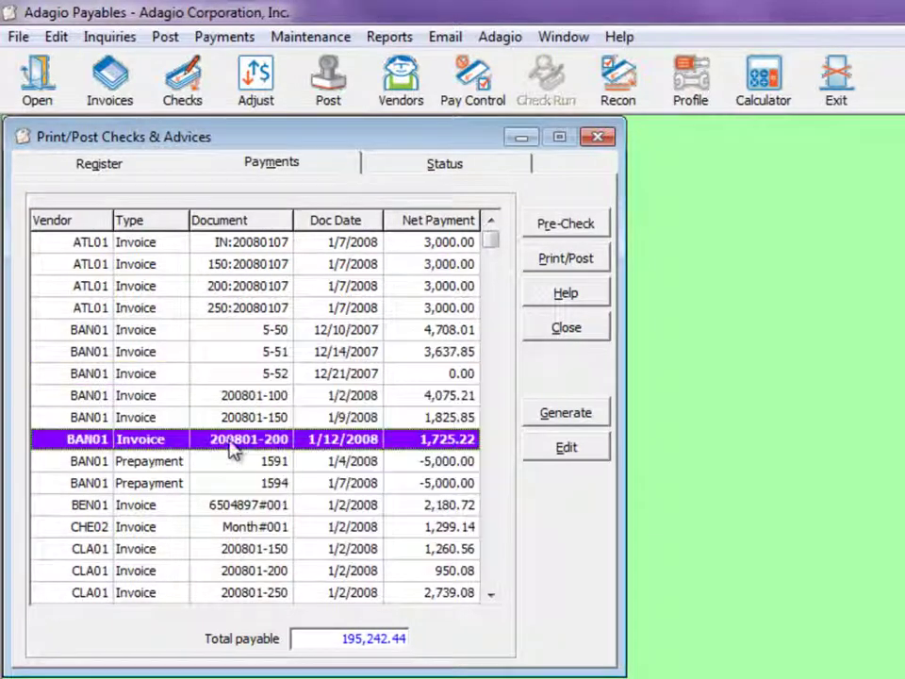
Start and confirm Print/Post for the Feb 15 check run, checks starting at 1665
click(379, 167)
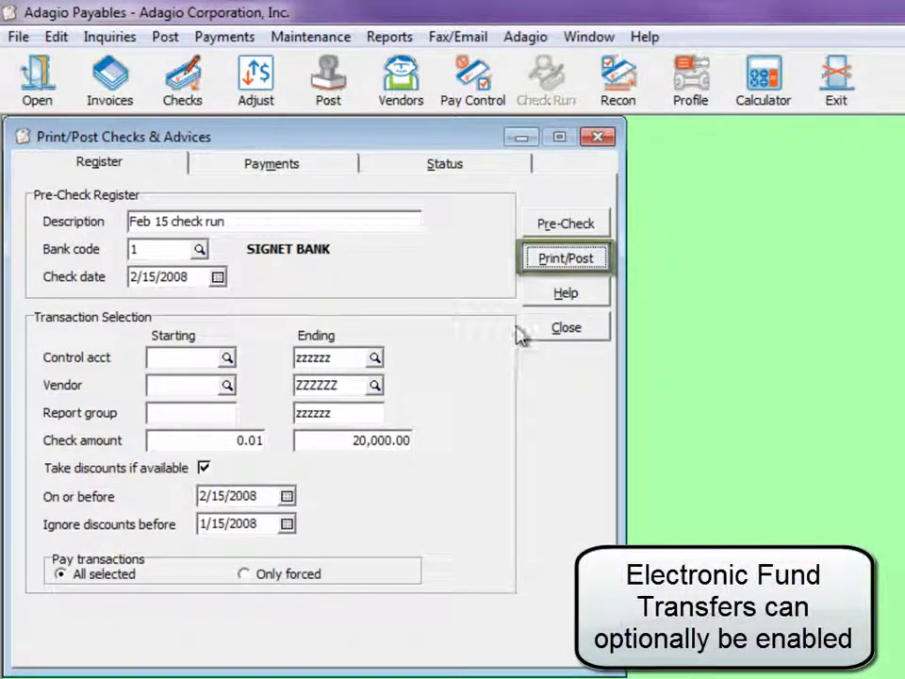
click(536, 270)
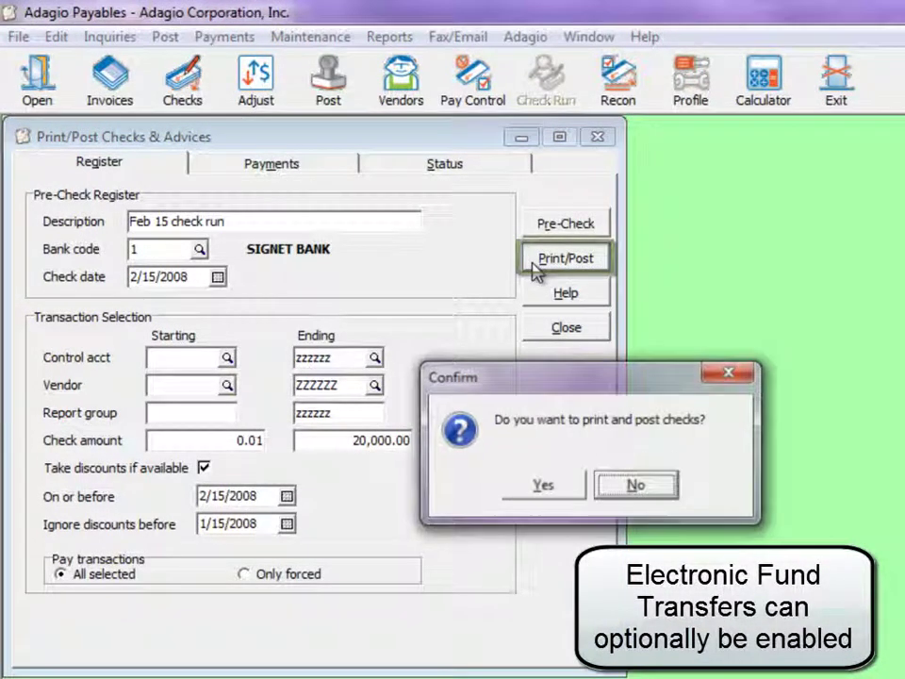
click(526, 487)
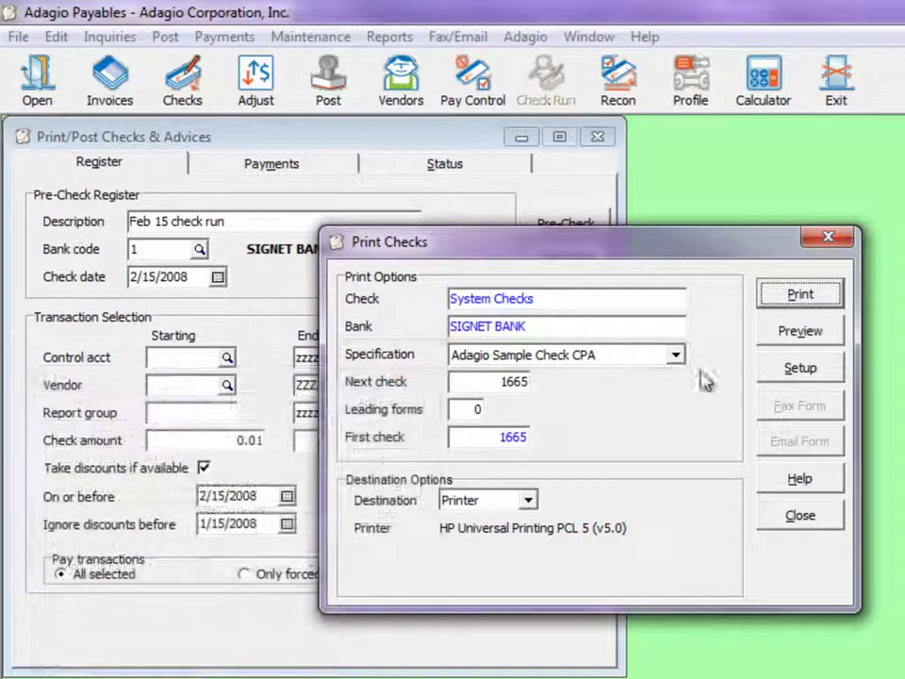
Print the Signet Bank system checks, confirm them, and print the payment advice forms
click(772, 302)
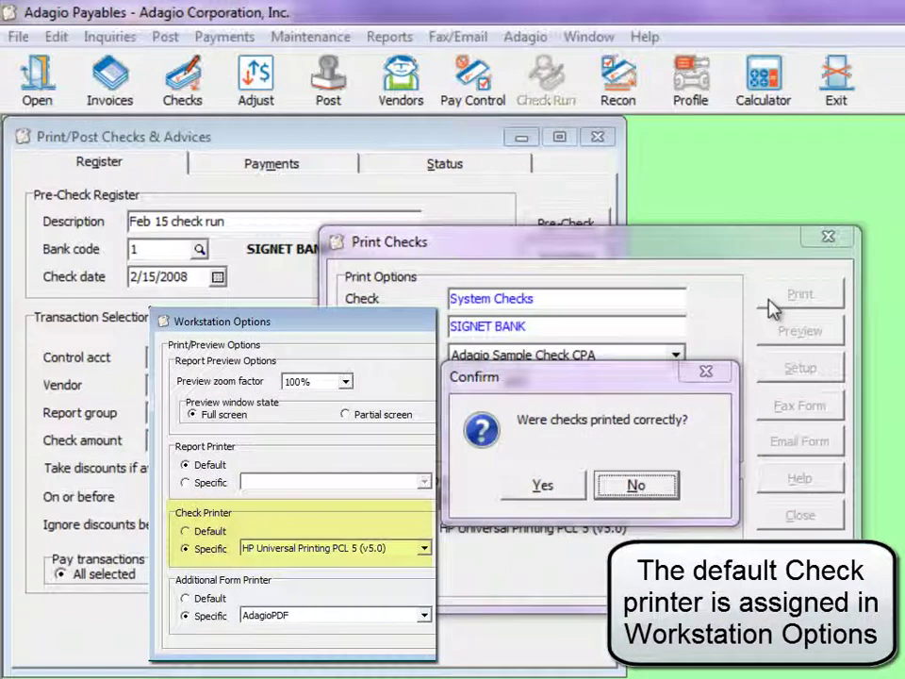
click(569, 492)
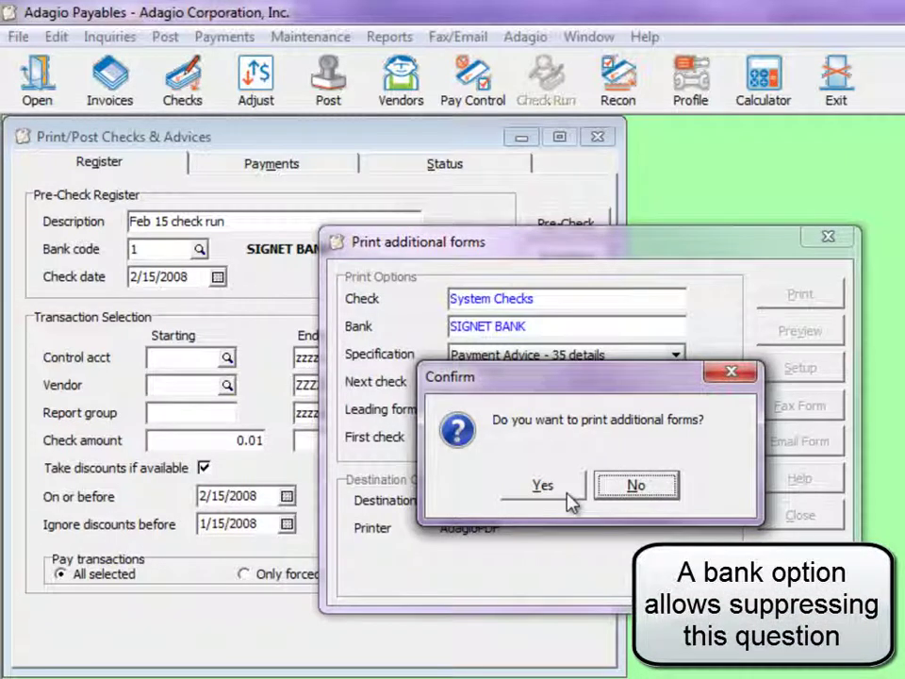
click(569, 495)
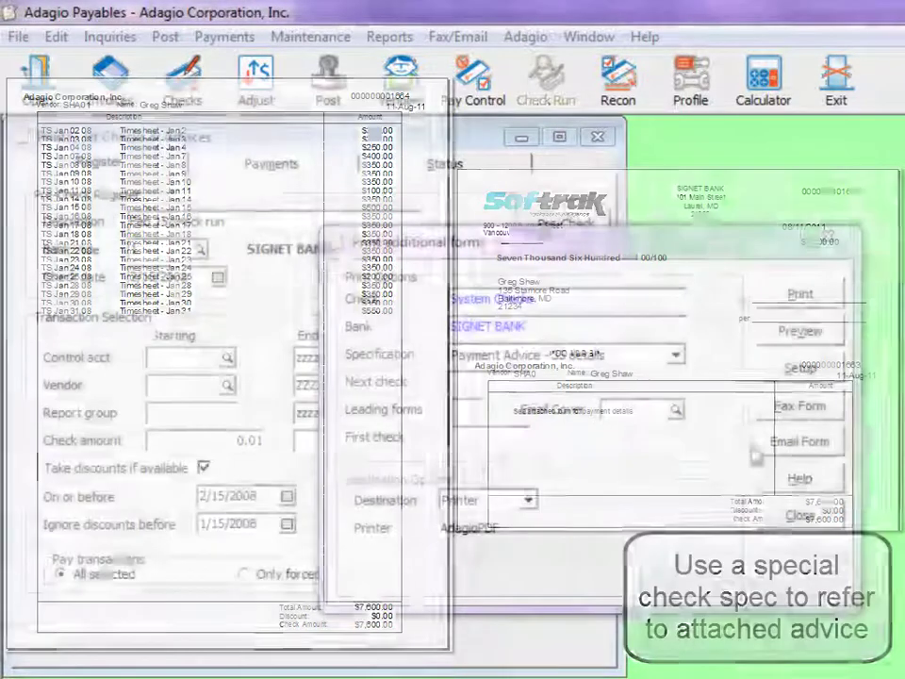
click(764, 521)
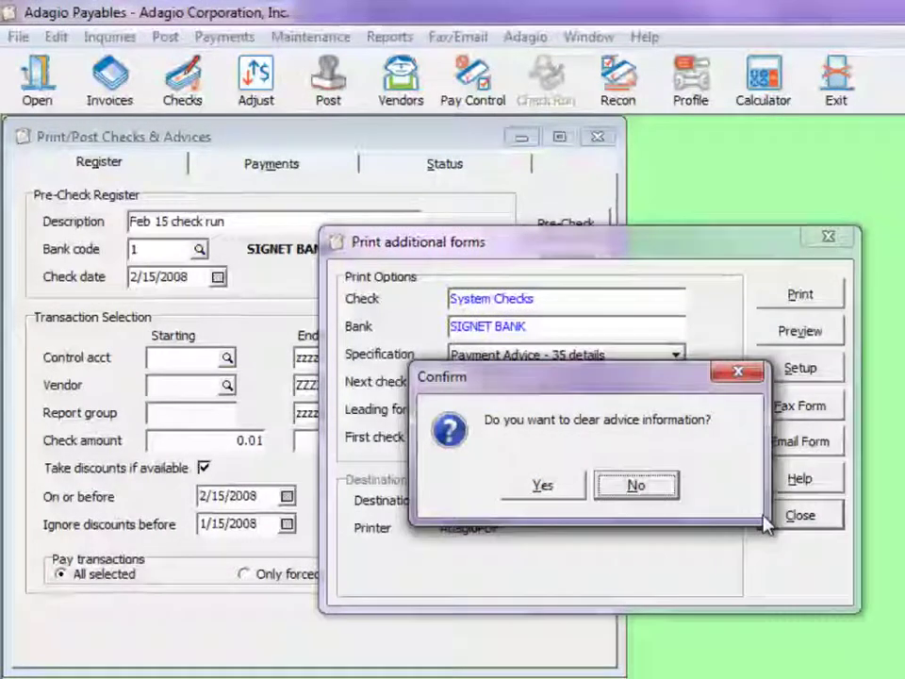
Clear the advice information and acknowledge that posting of the Feb 15 run is complete
click(582, 495)
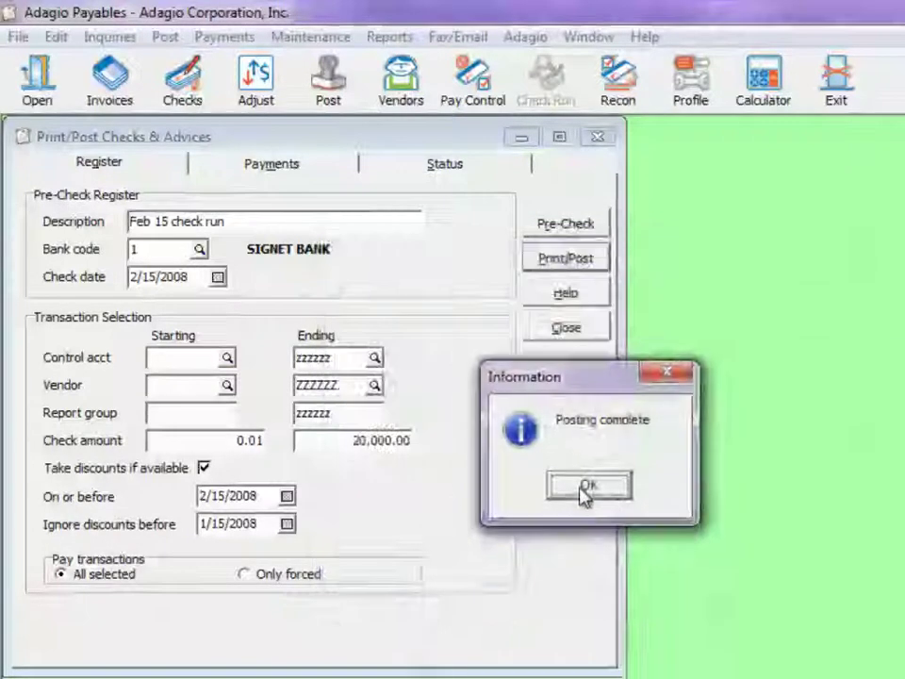
click(584, 489)
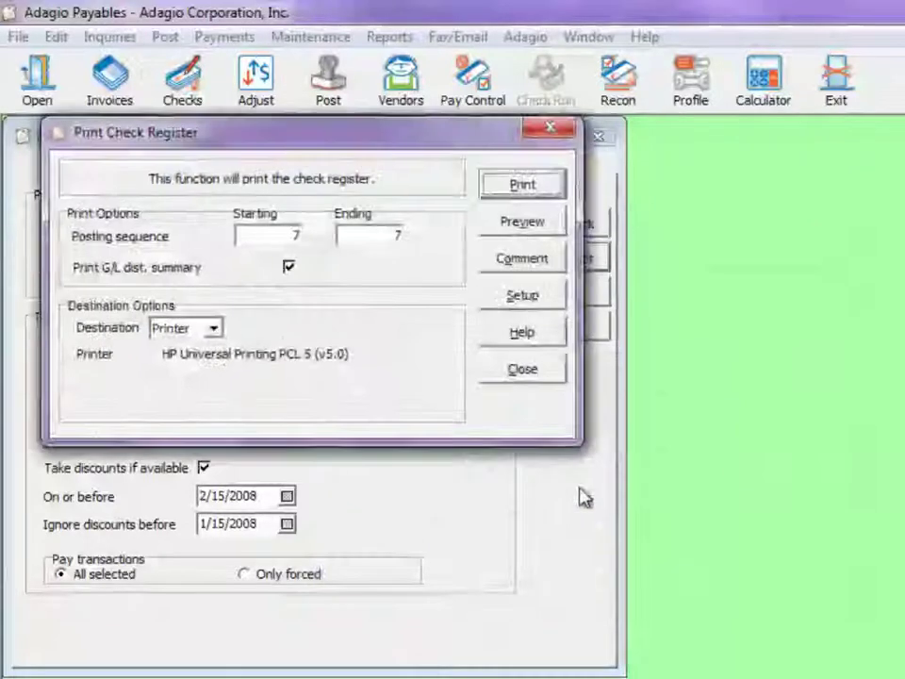